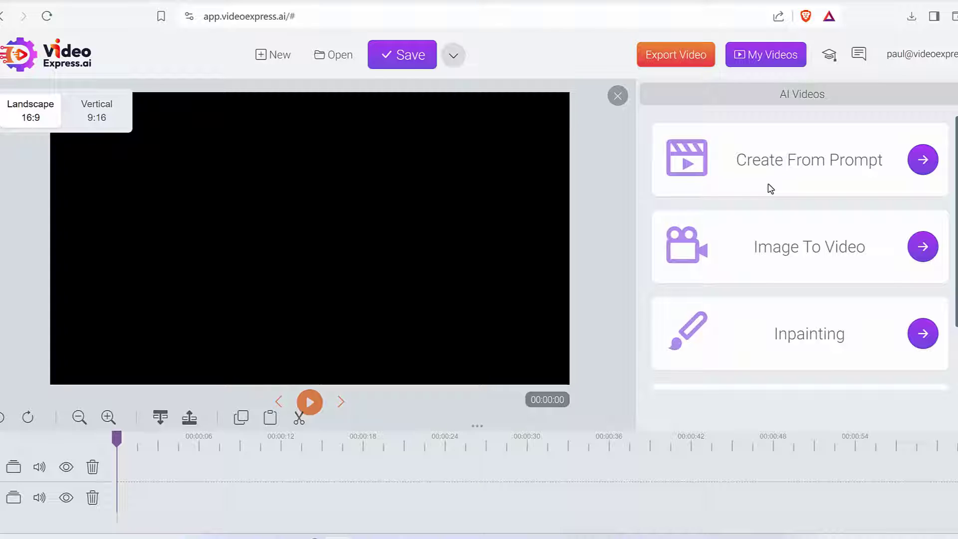
Paste the long-black-haired bokeh model description as the prompt, keep Human, and generate a preview.
left_click(922, 159)
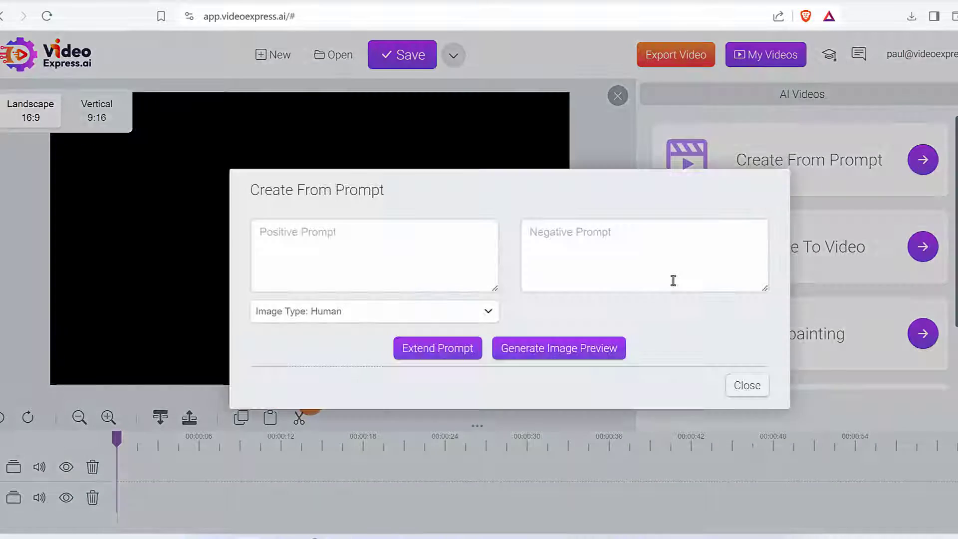
left_click(369, 270)
key("ctrl+v")
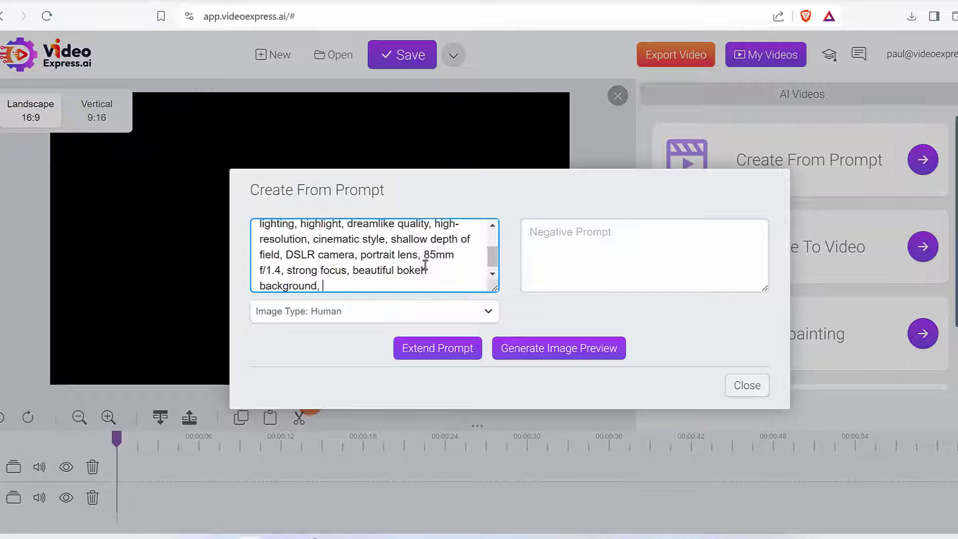
scroll(424, 264, "up", 3)
scroll(417, 262, "up", 1)
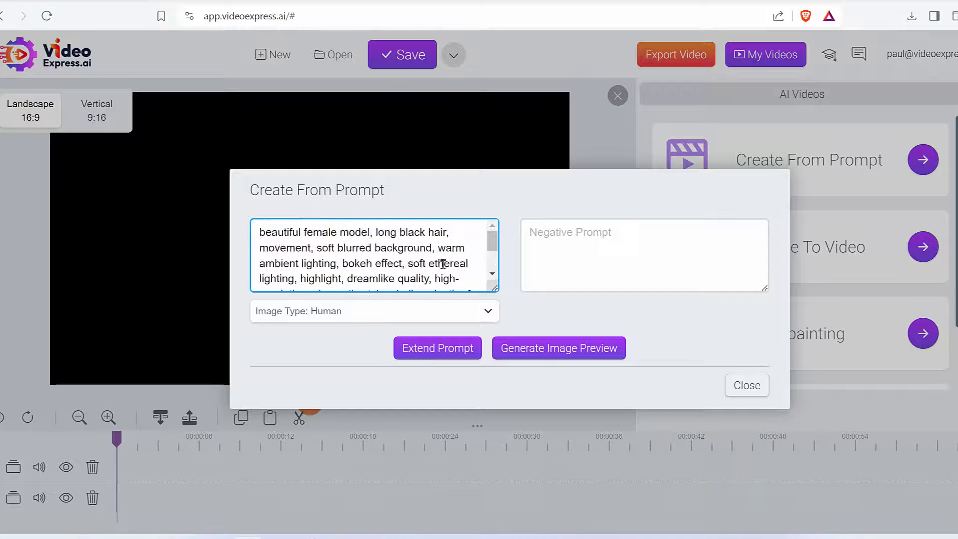
scroll(435, 261, "down", 3)
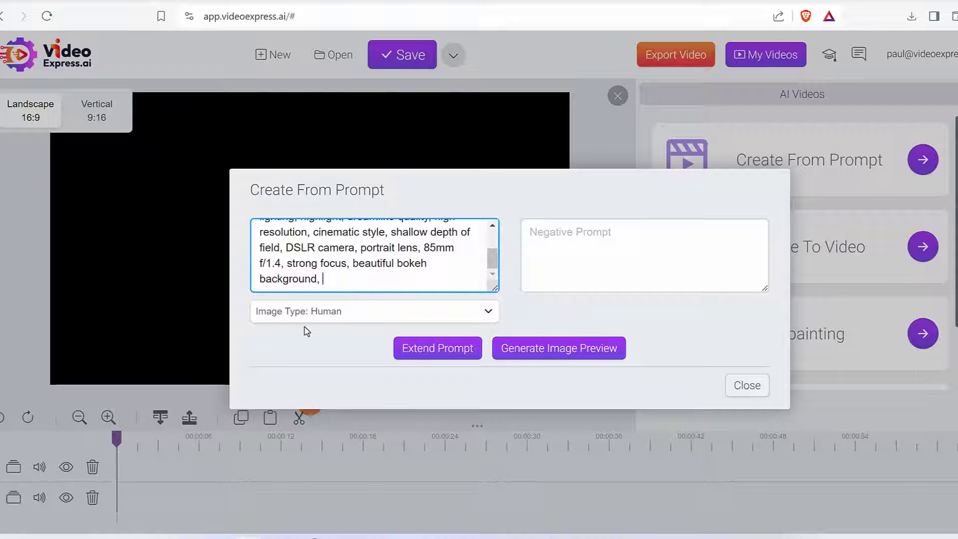
left_click(291, 311)
left_click(353, 329)
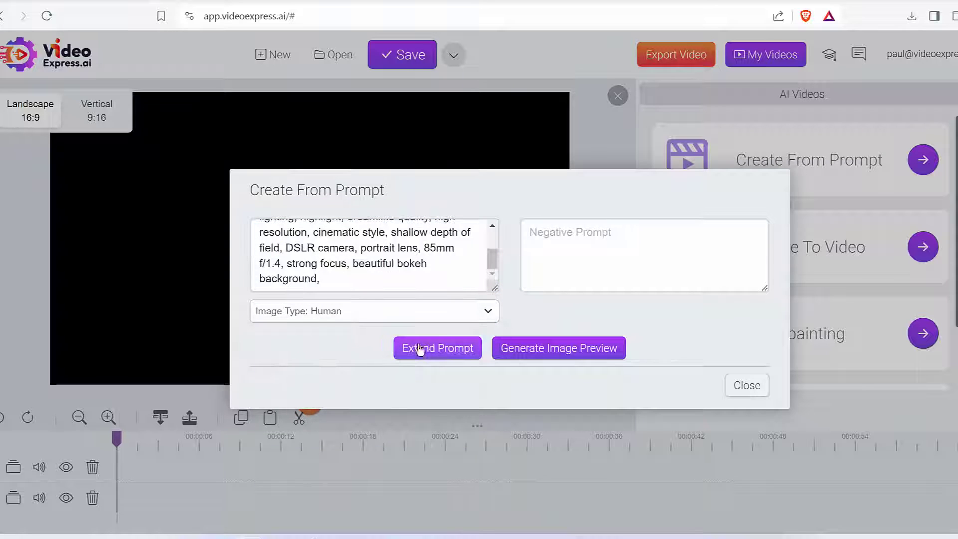
left_click(589, 362)
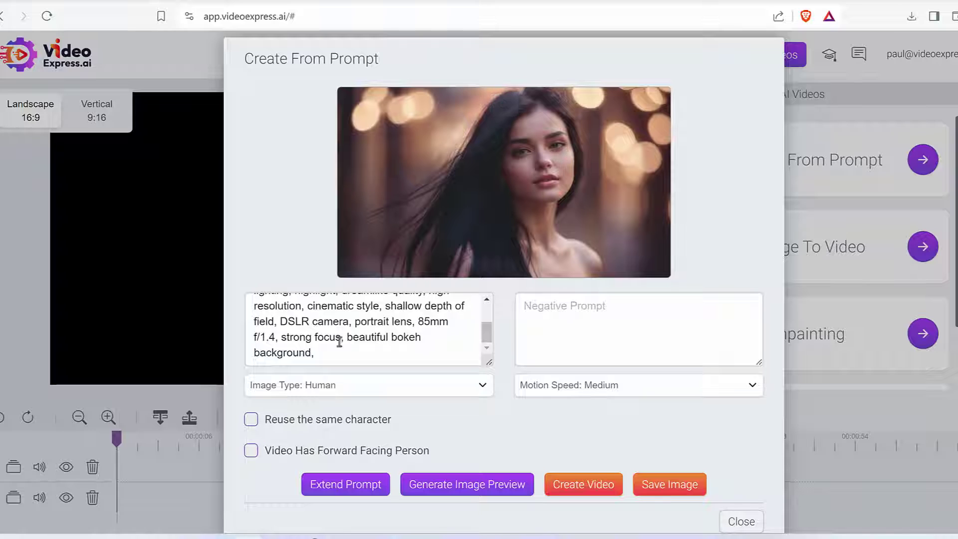
After the model preview appears, enable 'Reuse the same character'.
left_click_drag(247, 416, 233, 440)
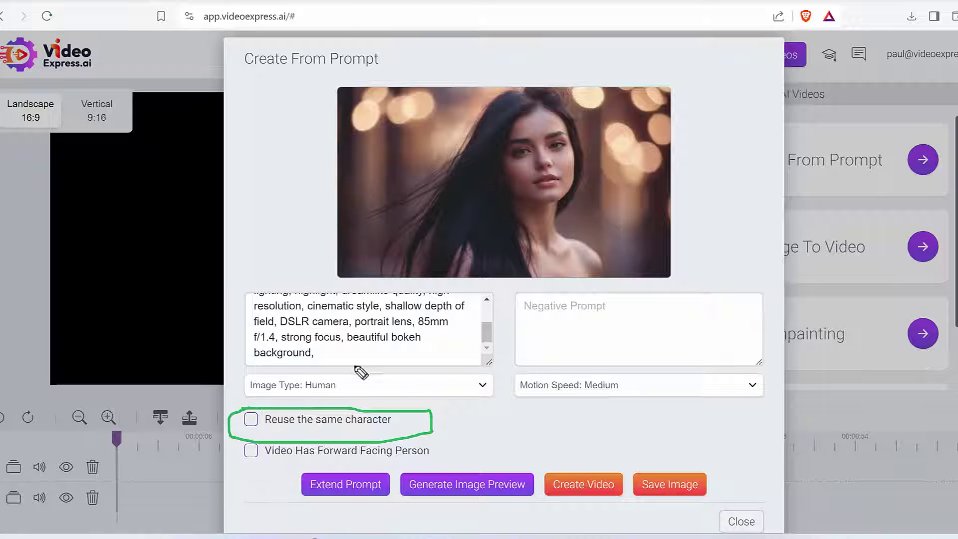
left_click_drag(690, 114, 579, 159)
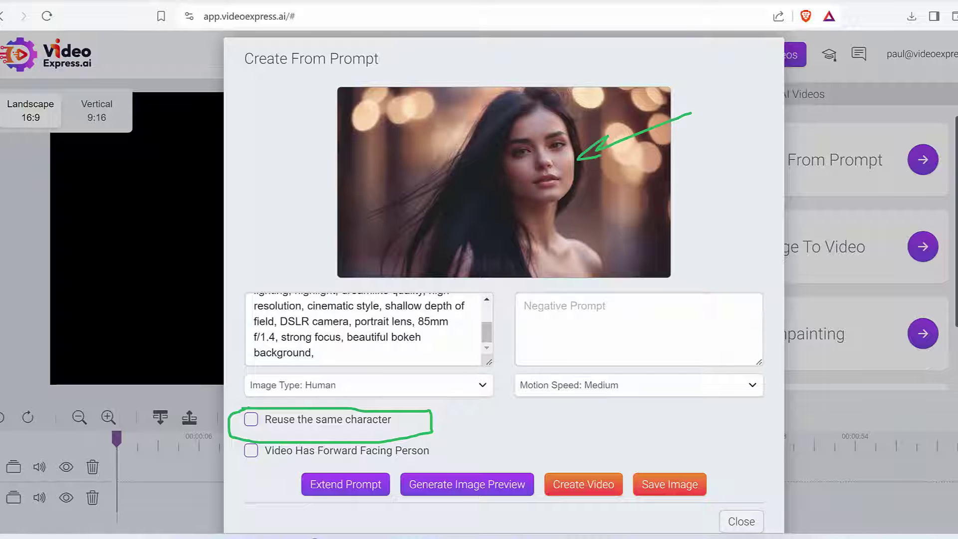
key("Escape")
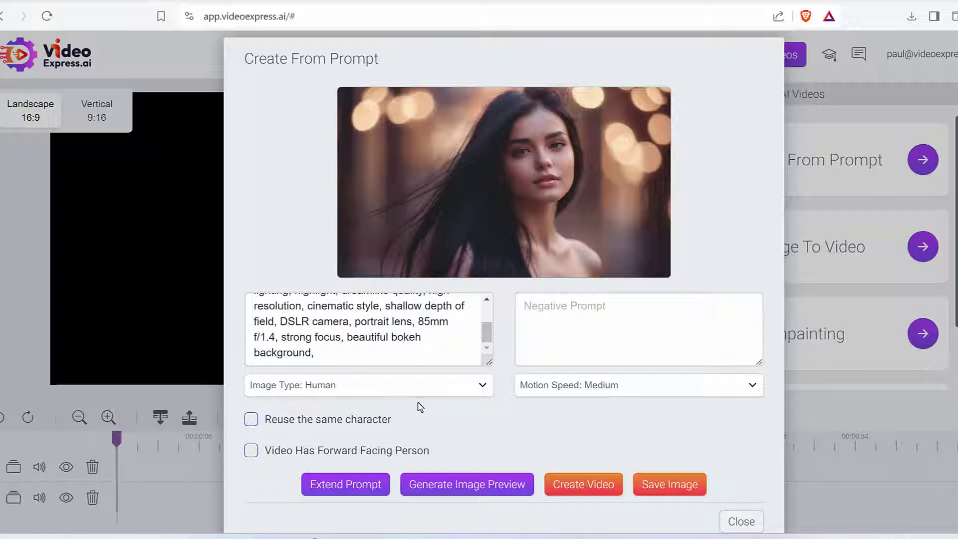
left_click(250, 421)
scroll(402, 327, "up", 3)
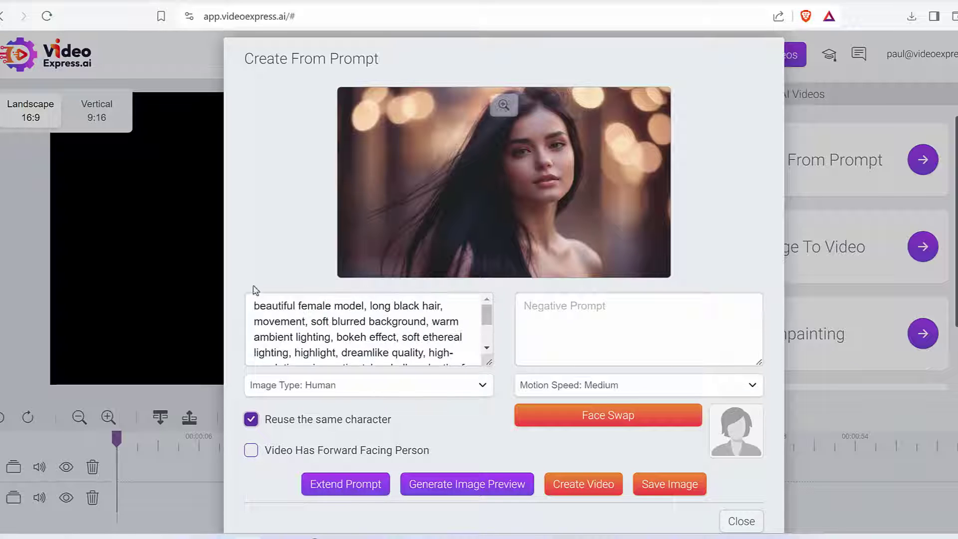
Add 'dancing' after 'model' in the prompt and generate a dancing preview.
left_click(364, 306)
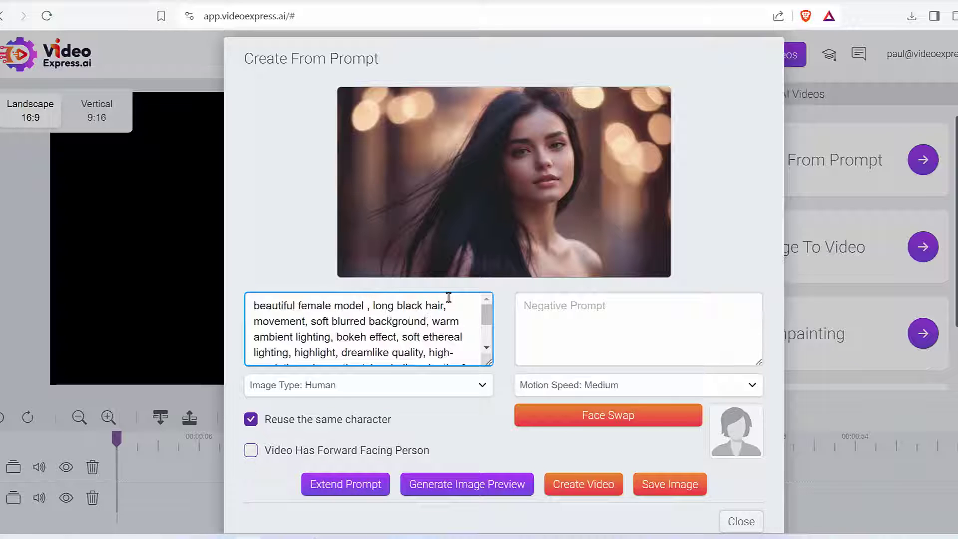
type("dancing")
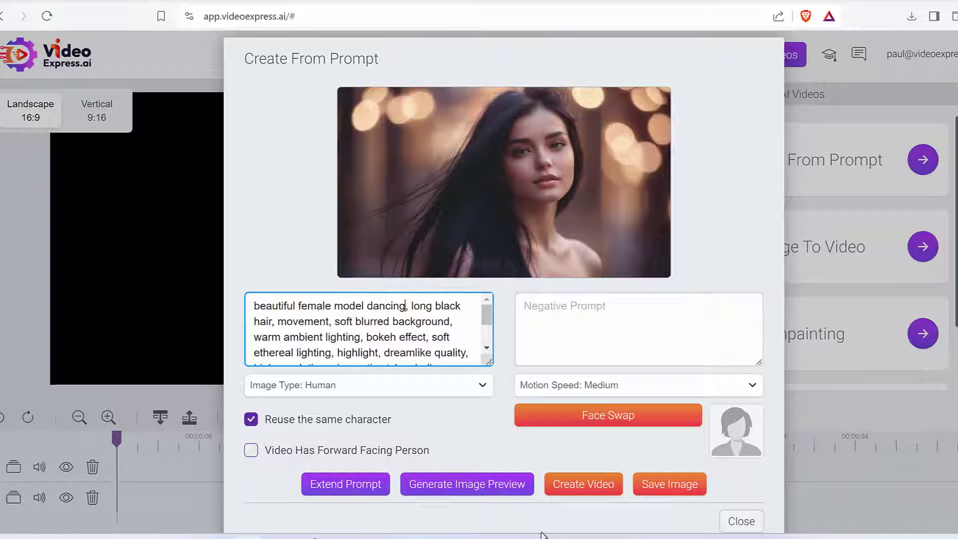
left_click(497, 490)
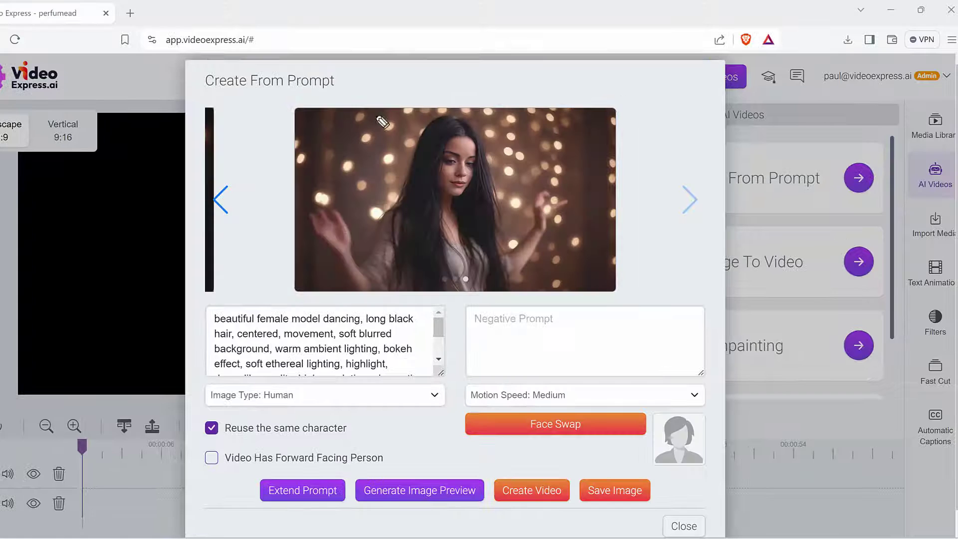
left_click_drag(376, 115, 514, 128)
Replace 'dancing' with 'doing yoga' and generate the yoga preview.
left_click(319, 325)
left_click_drag(360, 320, 322, 316)
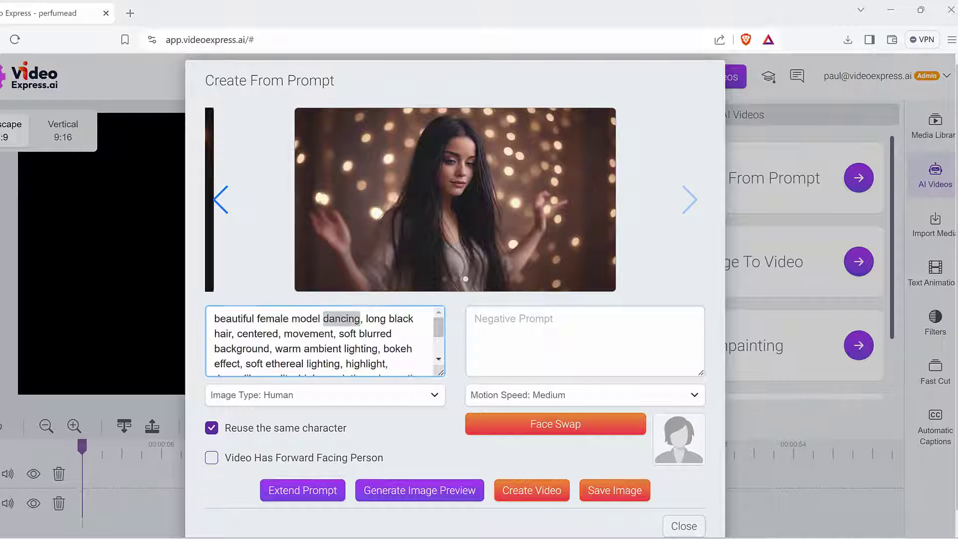
left_click_drag(262, 414, 345, 428)
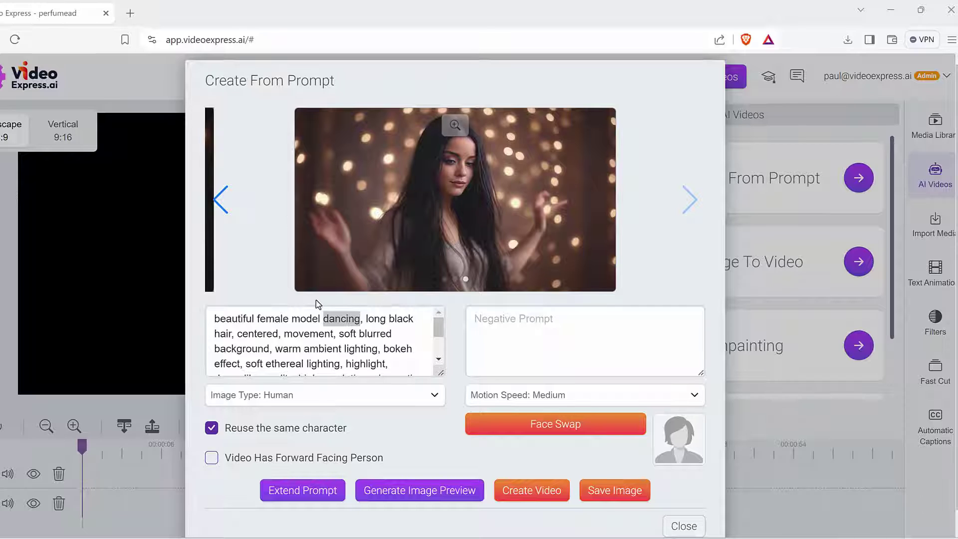
left_click(322, 319)
left_click_drag(323, 319, 350, 321)
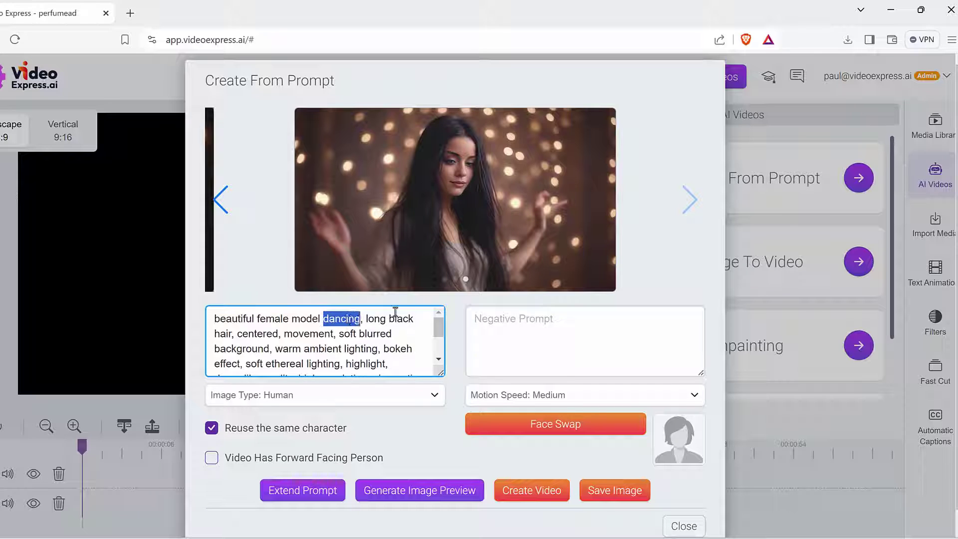
type("doing yoga")
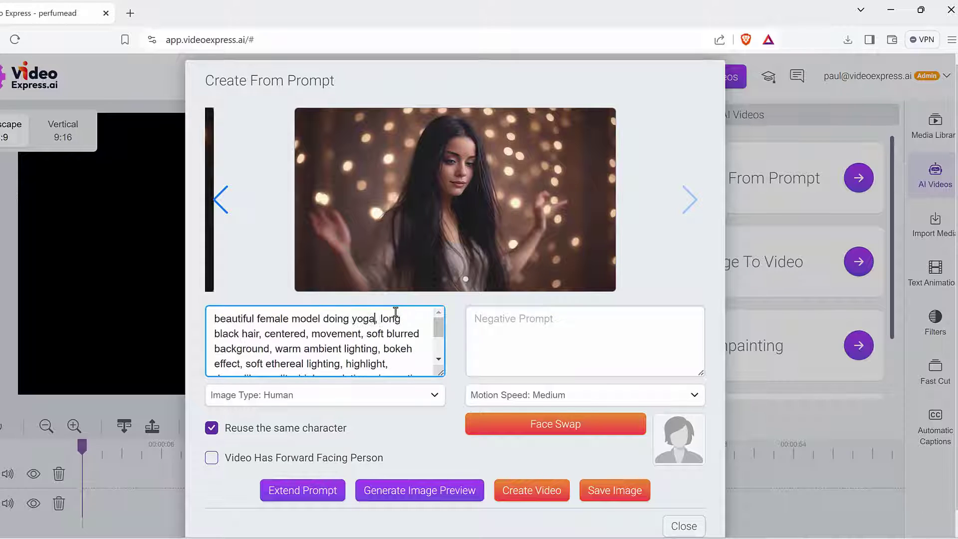
left_click(419, 490)
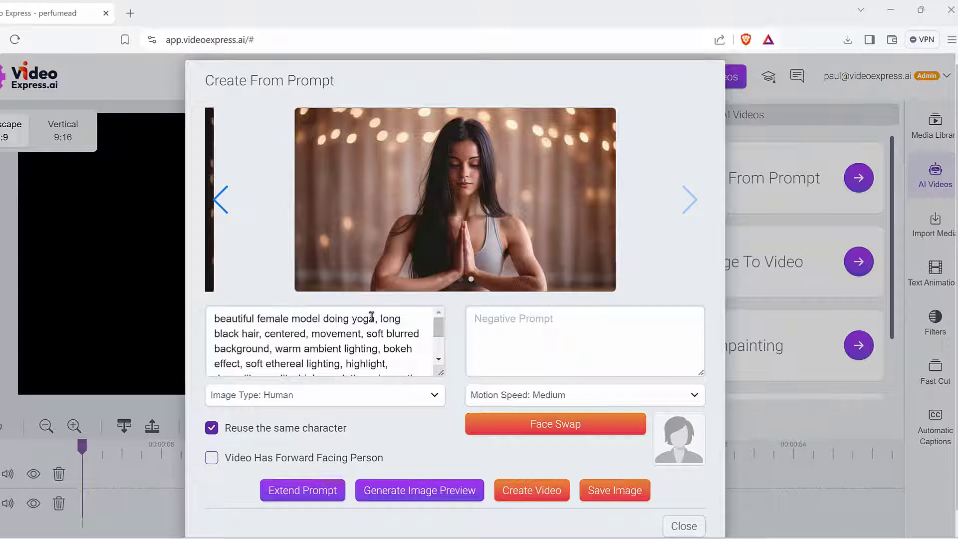
Select 'doing yoga' to replace it with 'holding a vintage perfume in her hands'.
left_click_drag(375, 318, 322, 320)
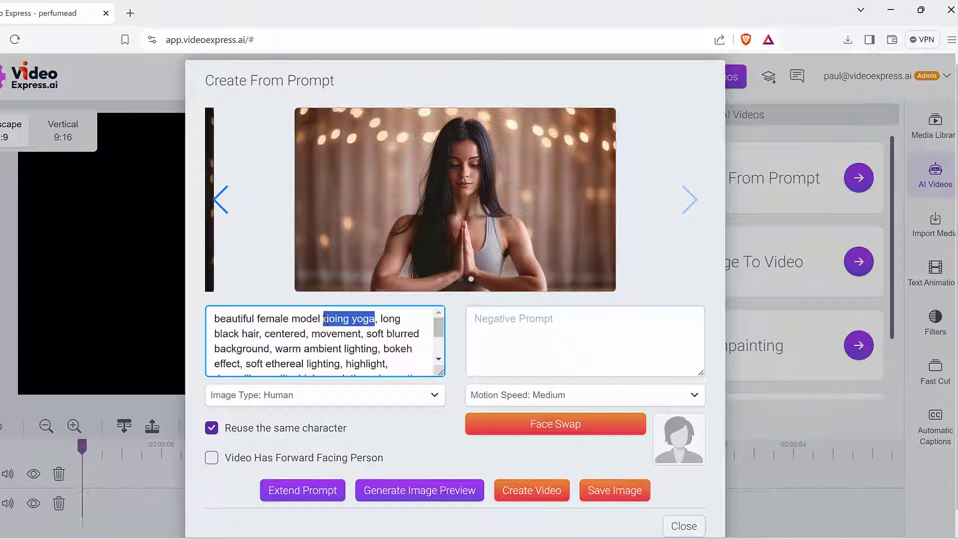
type("h")
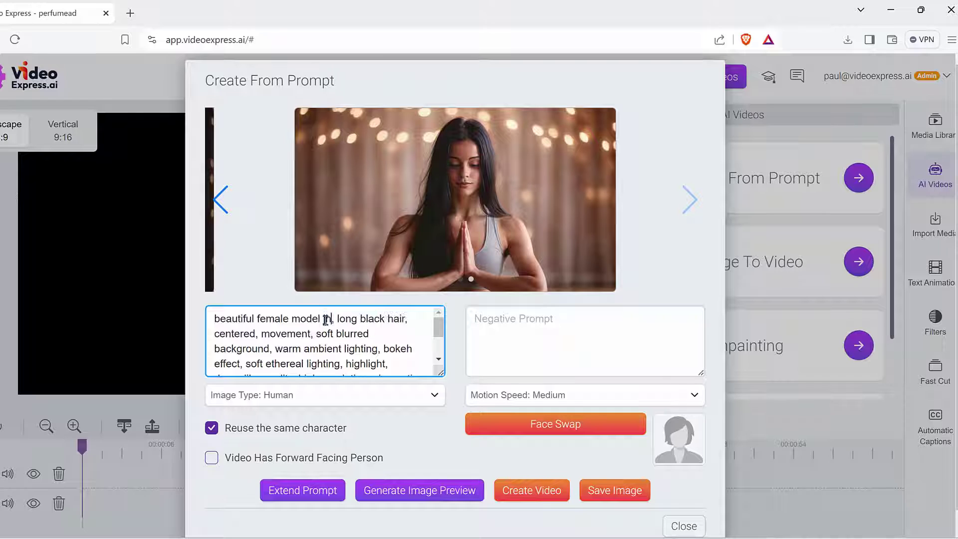
type("olding a vinta")
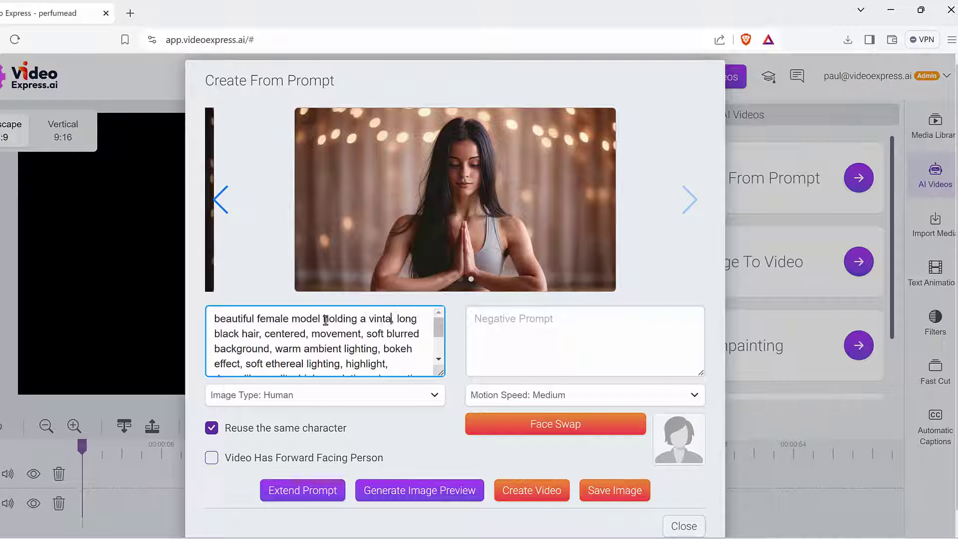
type("ge perfume in her")
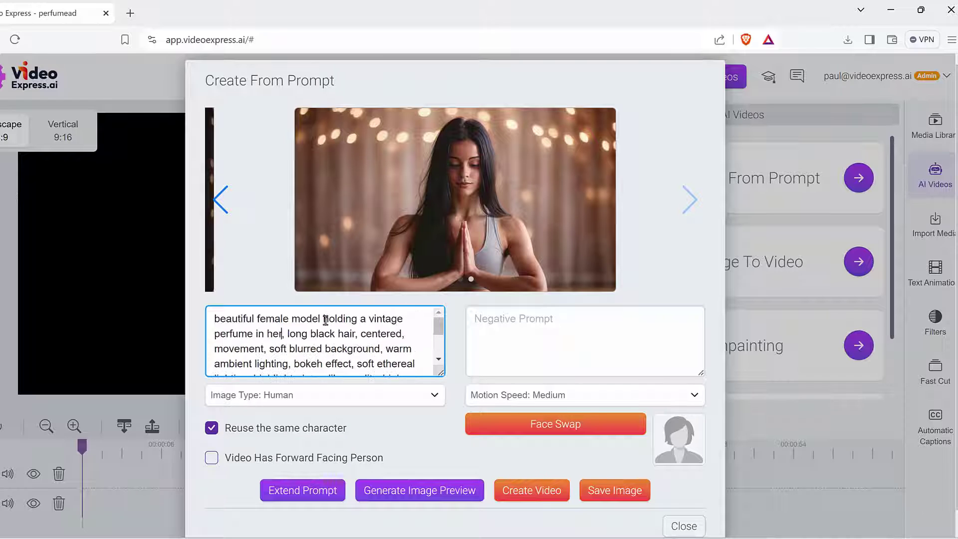
type(" hands")
Generate the perfume-bottle preview, view it enlarged, then close the enlarged view.
left_click(450, 499)
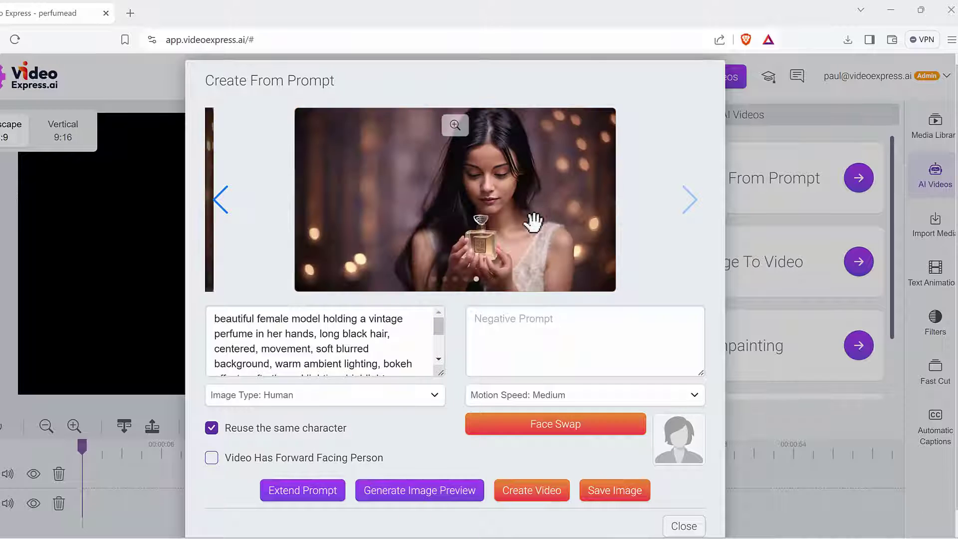
left_click(455, 124)
scroll(568, 275, "down", 2)
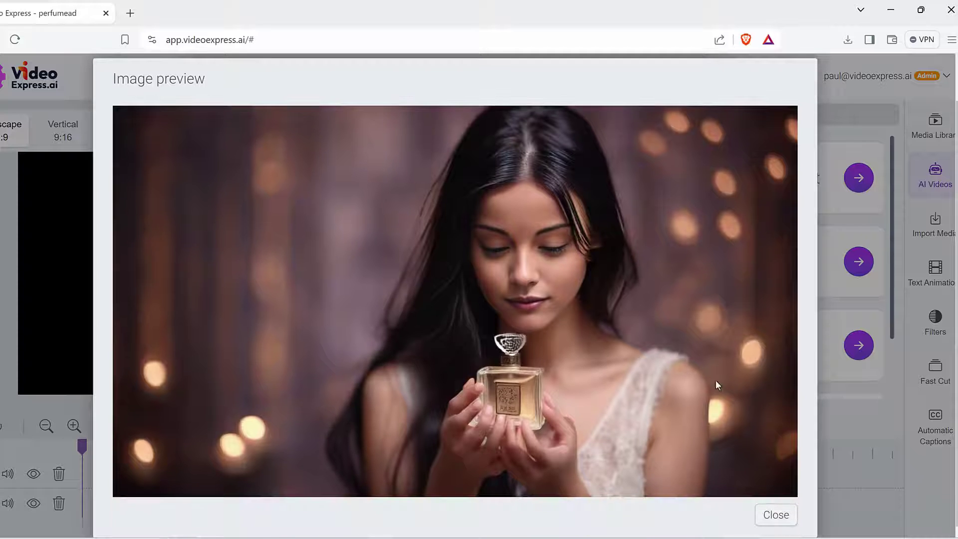
left_click(775, 514)
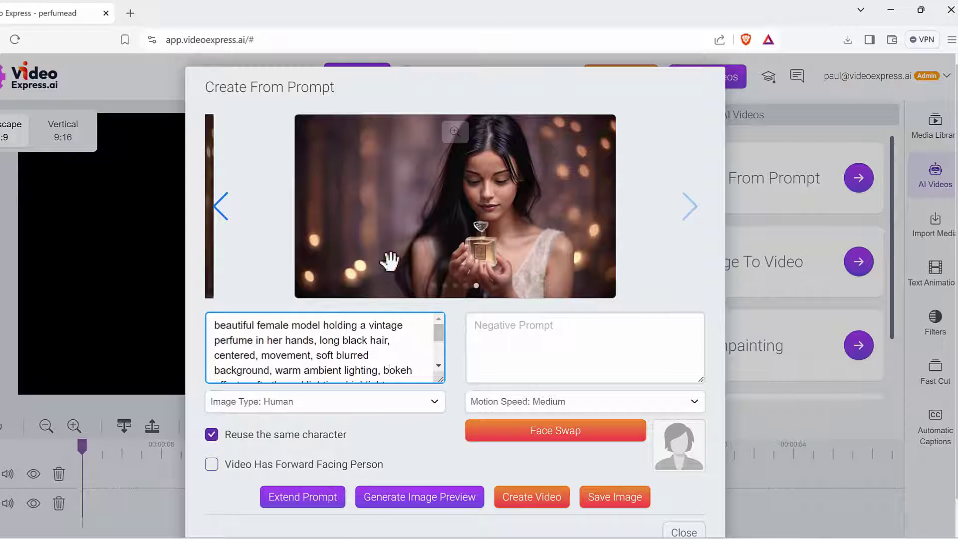
left_click(388, 442)
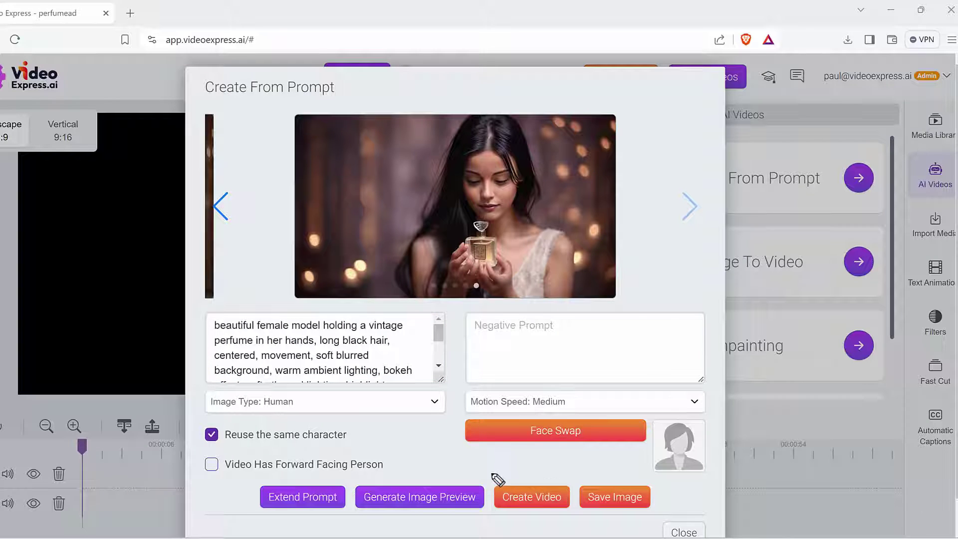
left_click_drag(493, 473, 576, 464)
left_click_drag(570, 519, 495, 477)
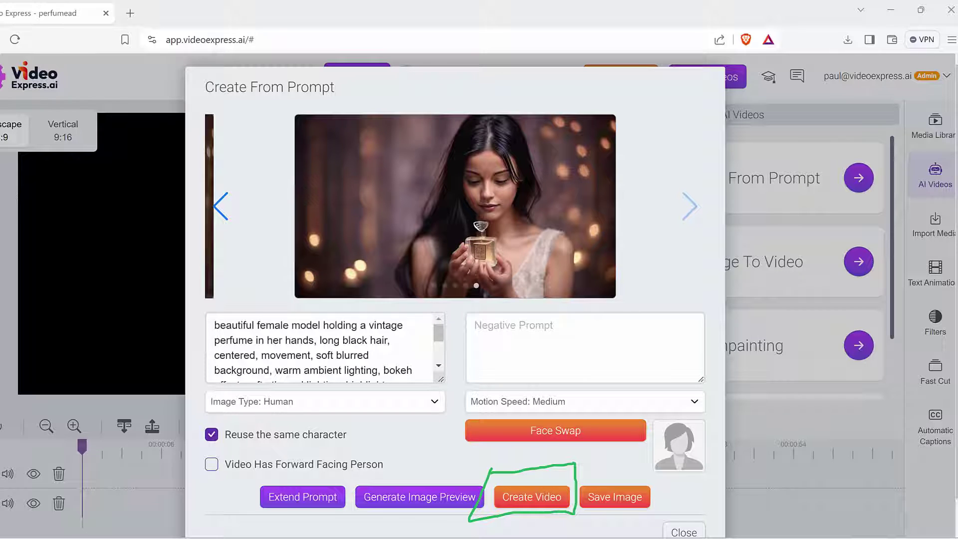
Create the perfume video and place clips 1 and 2 on the timeline.
left_click(552, 499)
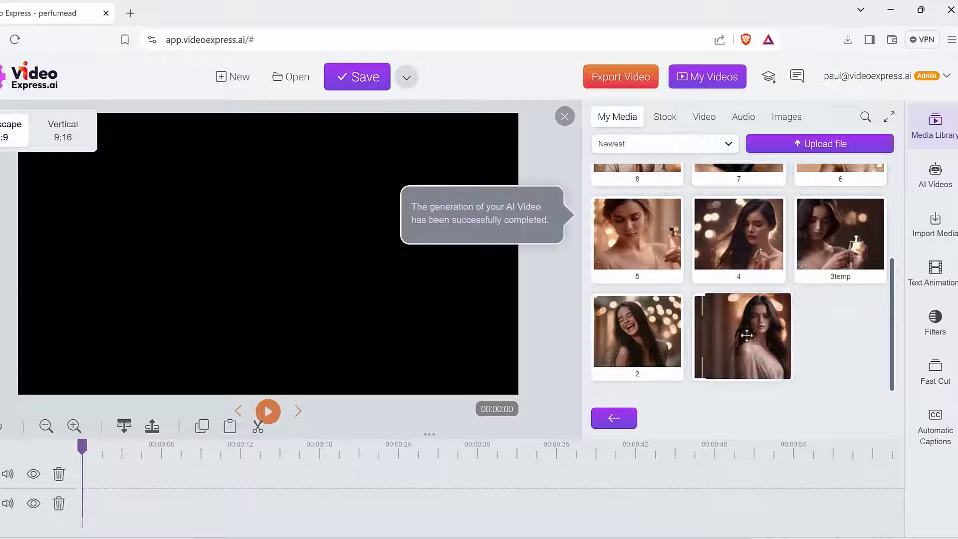
left_click_drag(745, 336, 112, 503)
mouse_move(656, 328)
left_mouse_down()
mouse_move(519, 450)
mouse_move(161, 504)
left_mouse_up()
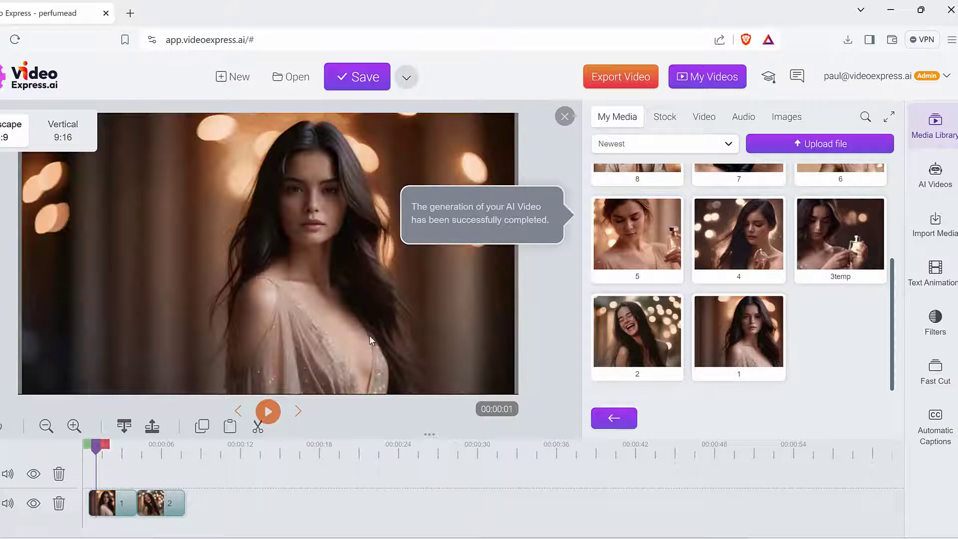
left_click(564, 117)
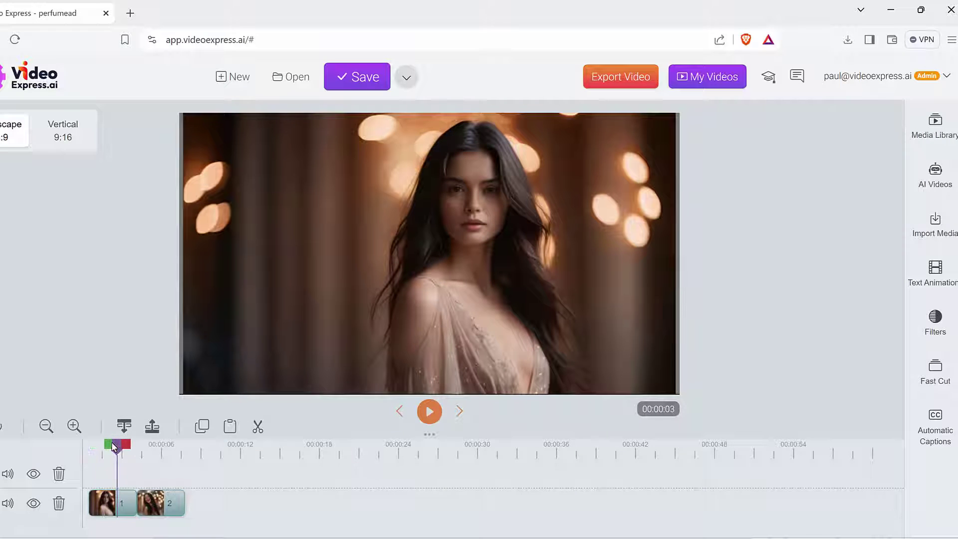
left_click_drag(101, 442, 108, 444)
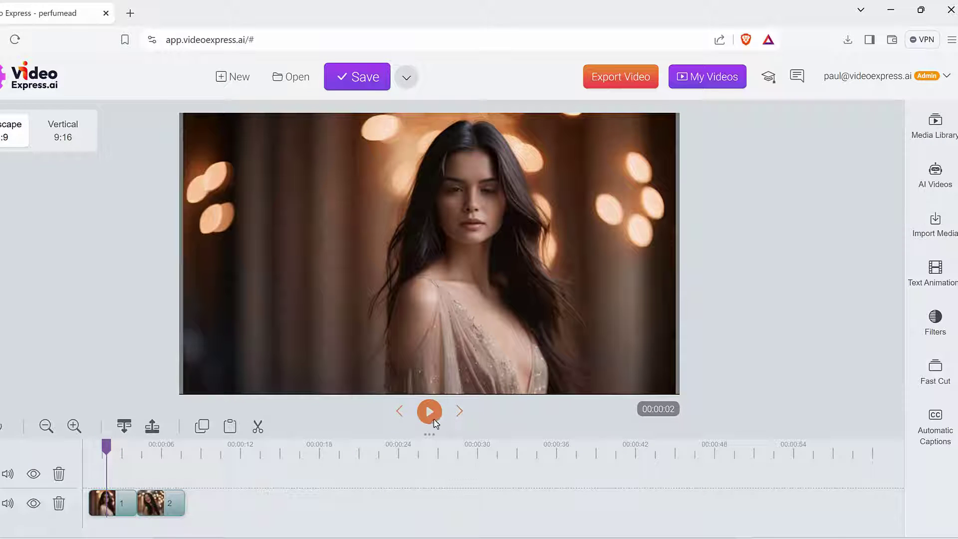
left_click(429, 412)
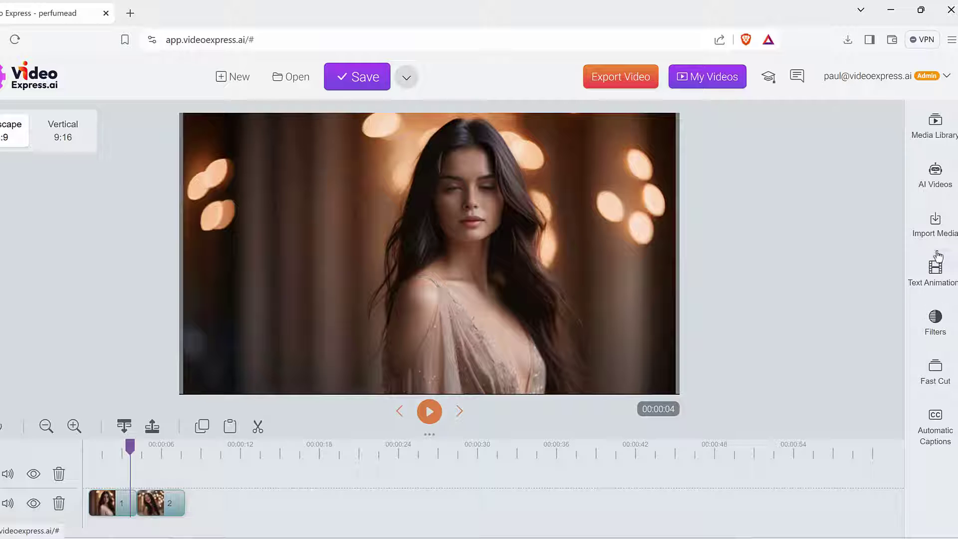
Import the perfume script as speech with voice Sara, Excited emotion and speed 1.1.
left_click(936, 225)
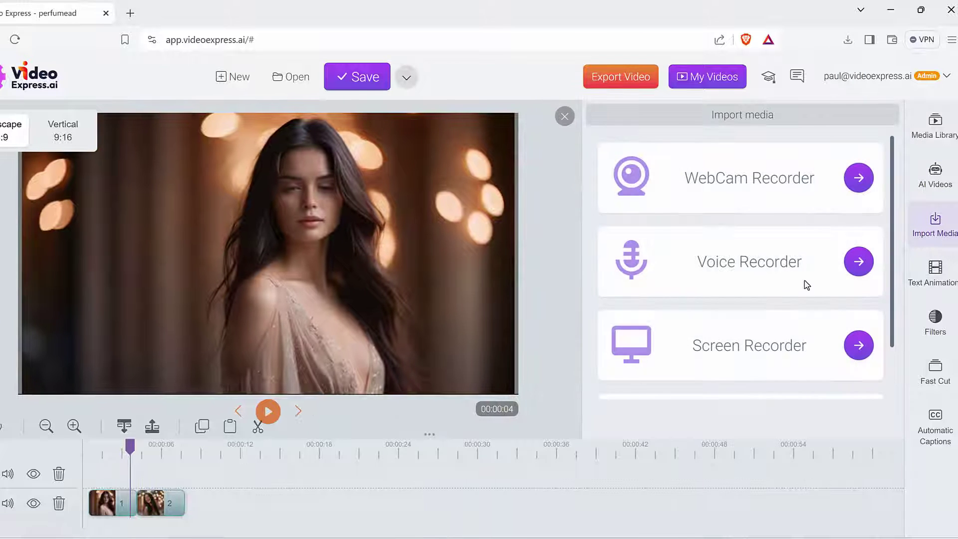
scroll(804, 282, "down", 2)
left_click(858, 364)
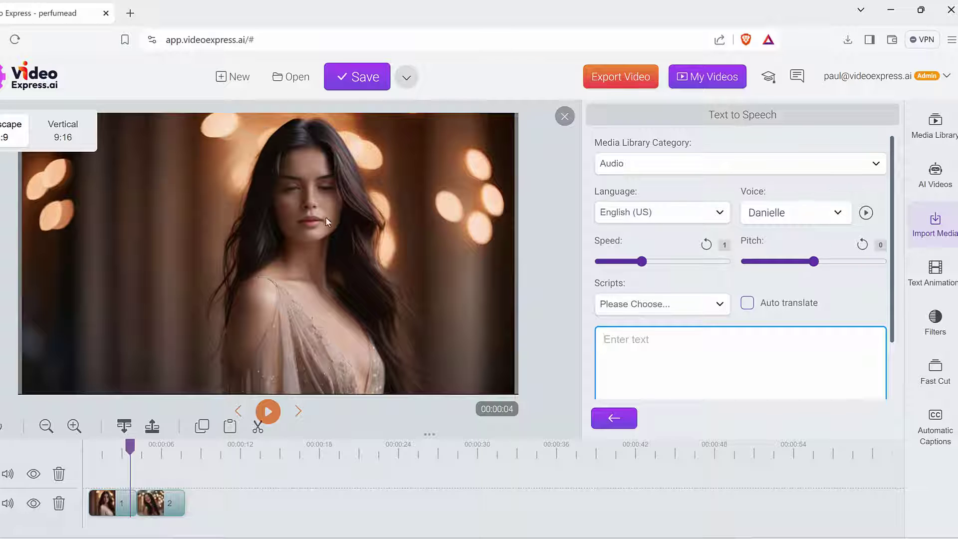
left_click(793, 212)
left_click(777, 266)
left_click(665, 261)
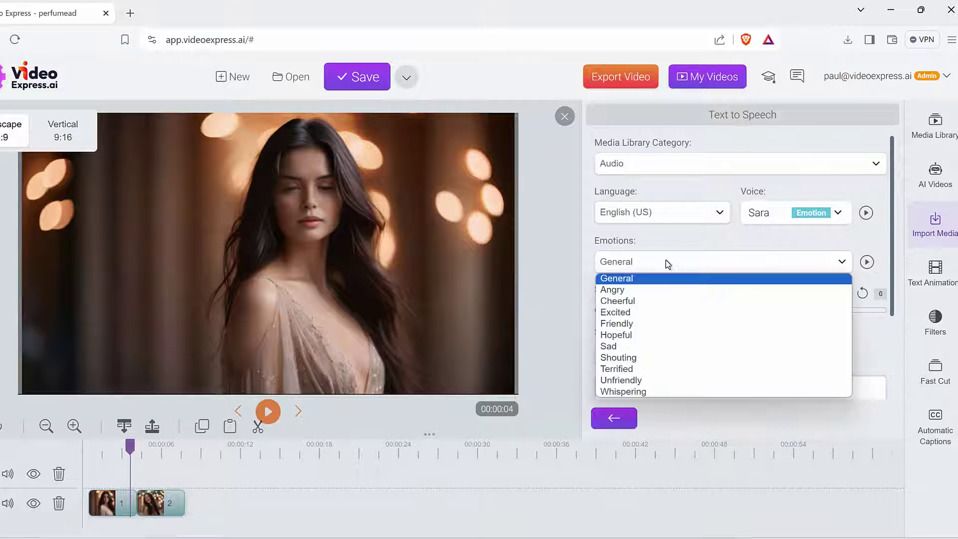
left_click(668, 313)
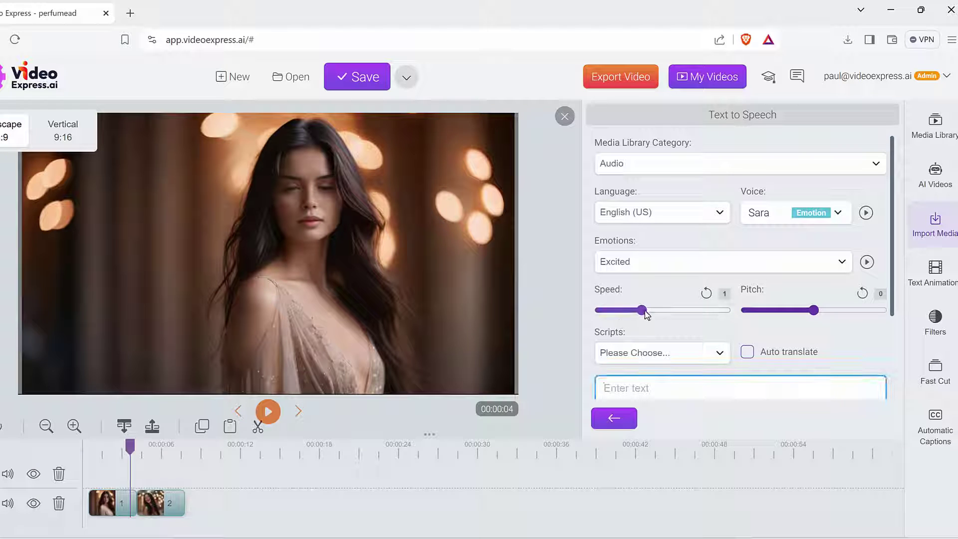
left_click_drag(641, 309, 650, 310)
left_click(729, 389)
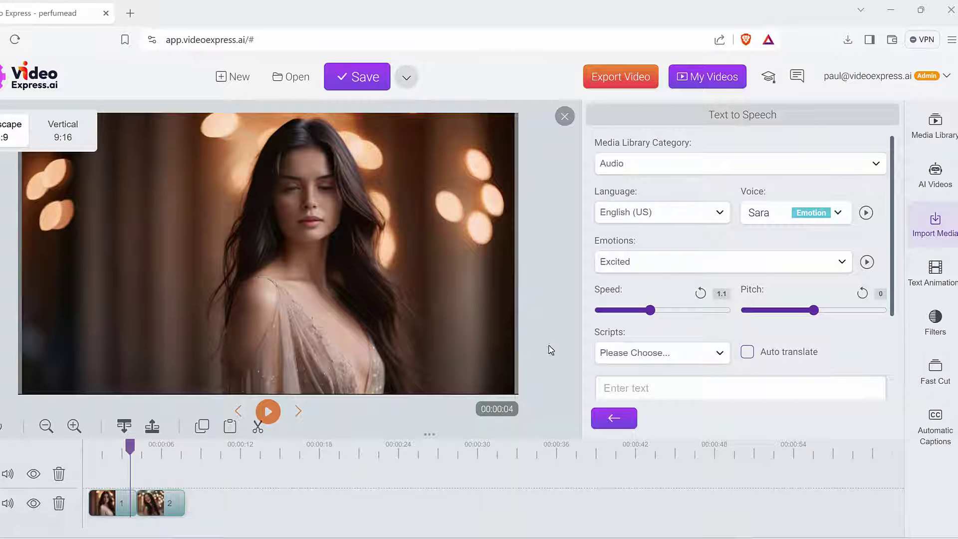
key("ctrl+v")
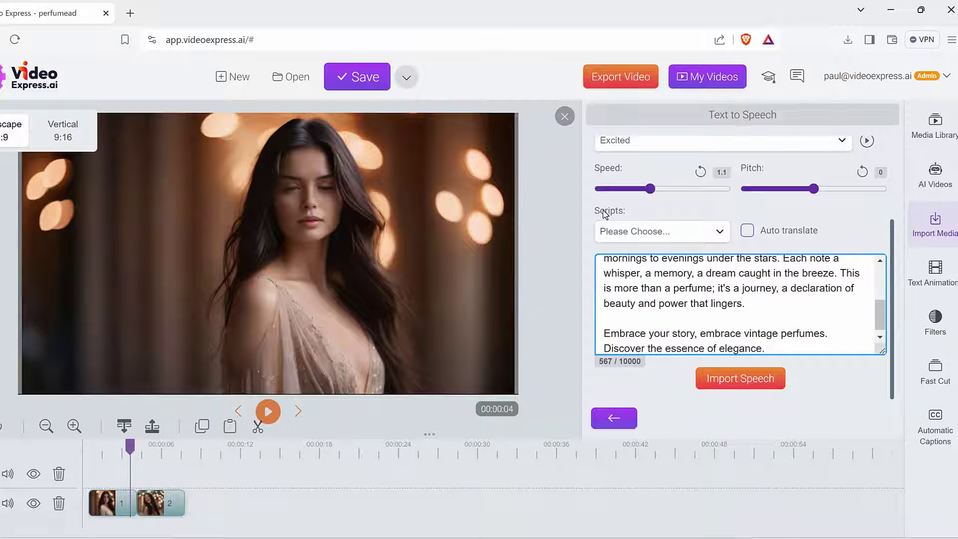
left_click_drag(603, 215, 721, 226)
scroll(748, 307, "up", 3)
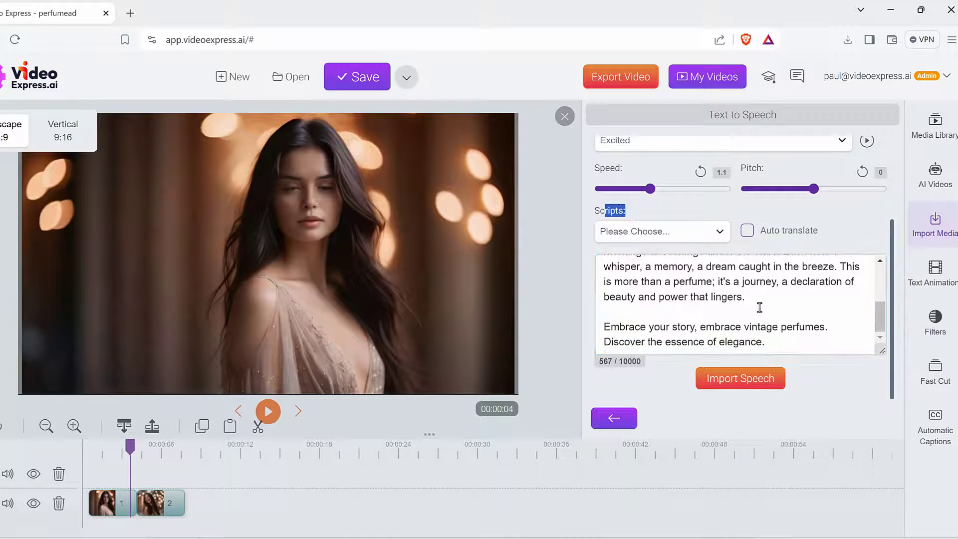
left_click(761, 379)
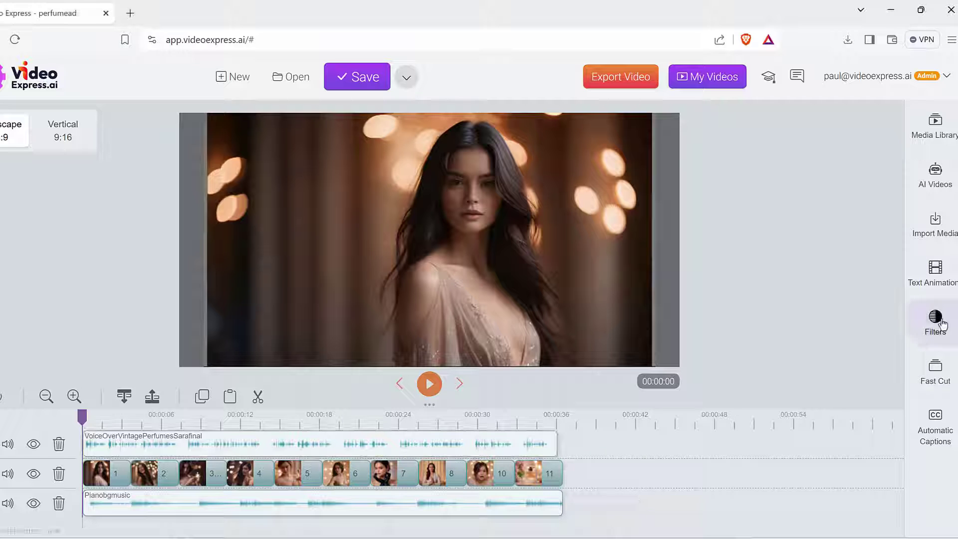
Apply Fast Cut transitions between each clip on Track #2.
left_click(935, 372)
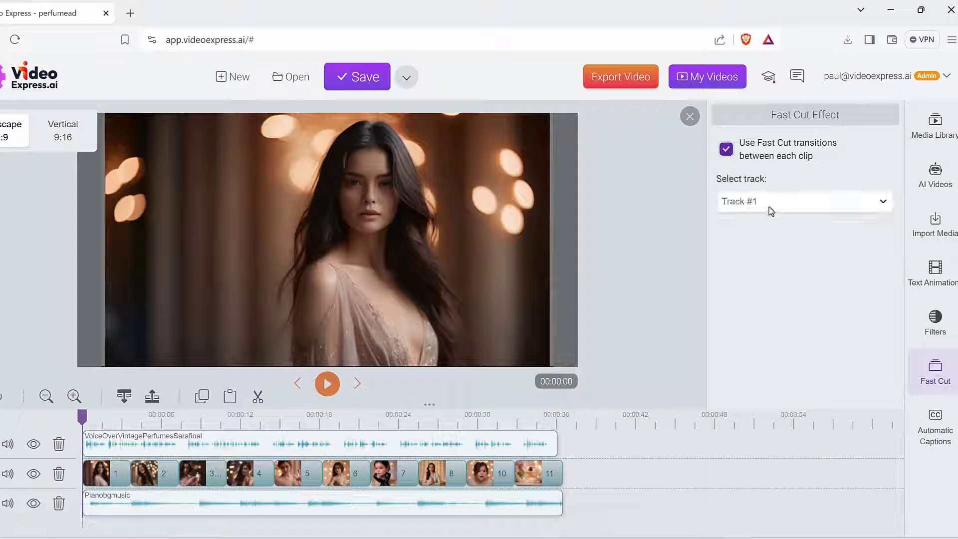
left_click(771, 210)
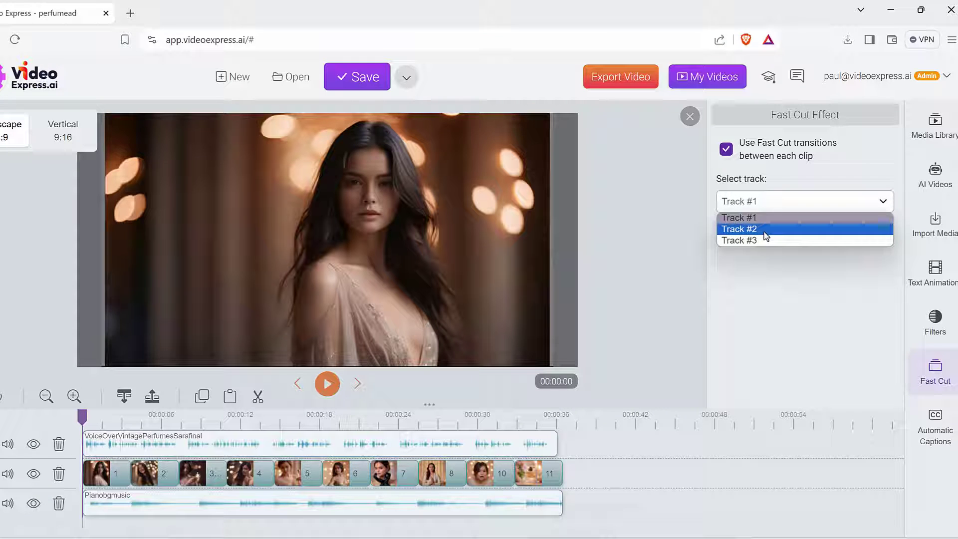
left_click(766, 229)
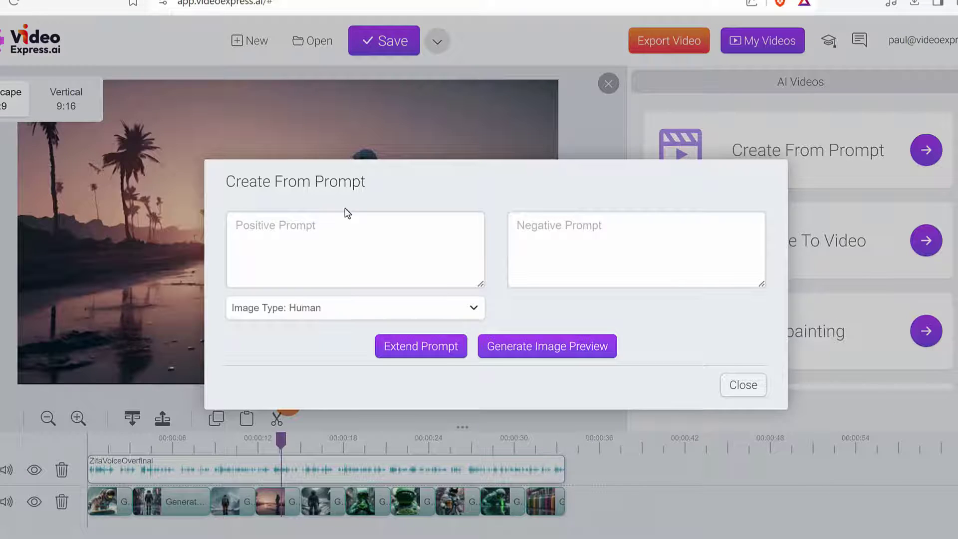
Extend the astronaut-surfing prompt, clear the negative prompt, then generate and browse previews.
left_click(314, 244)
type("Astronaut gracefully surfing on the waves")
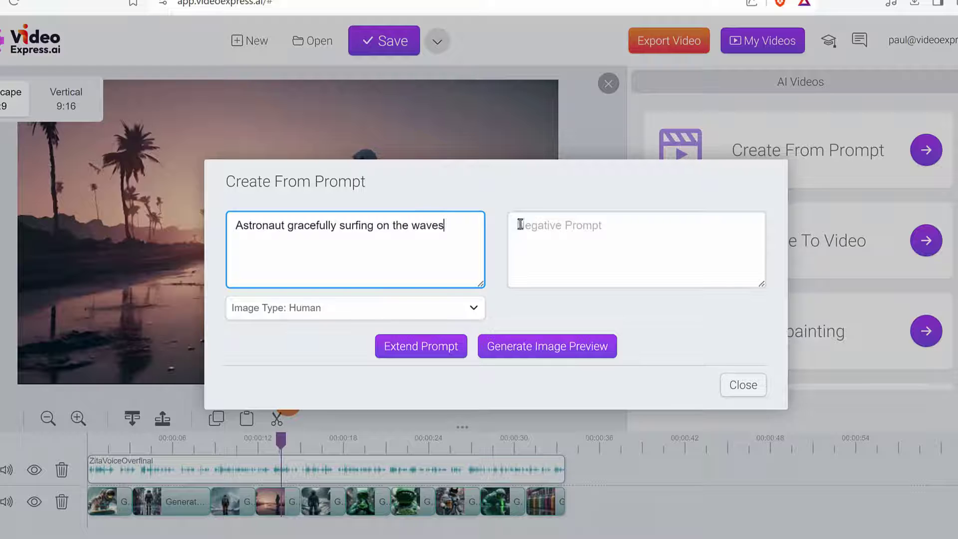
left_click(305, 316)
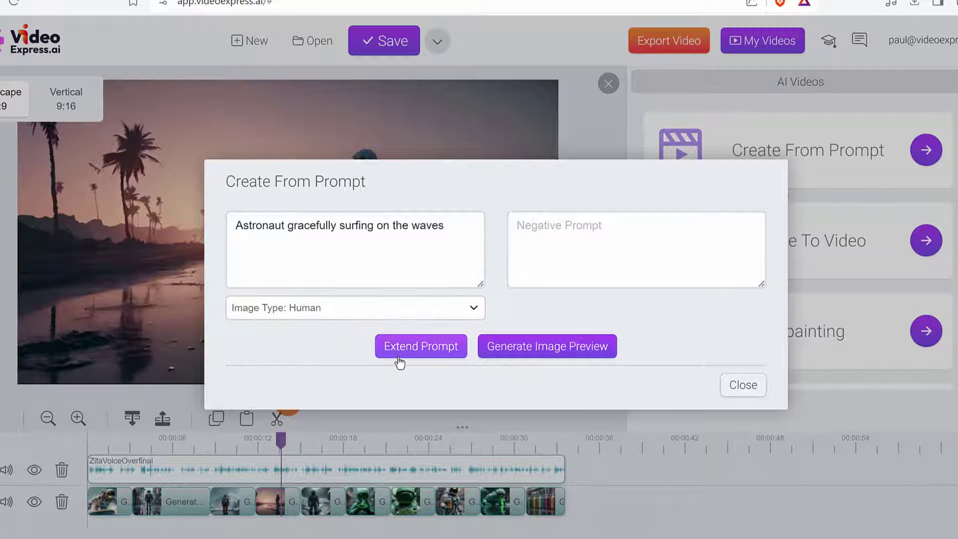
left_click(442, 354)
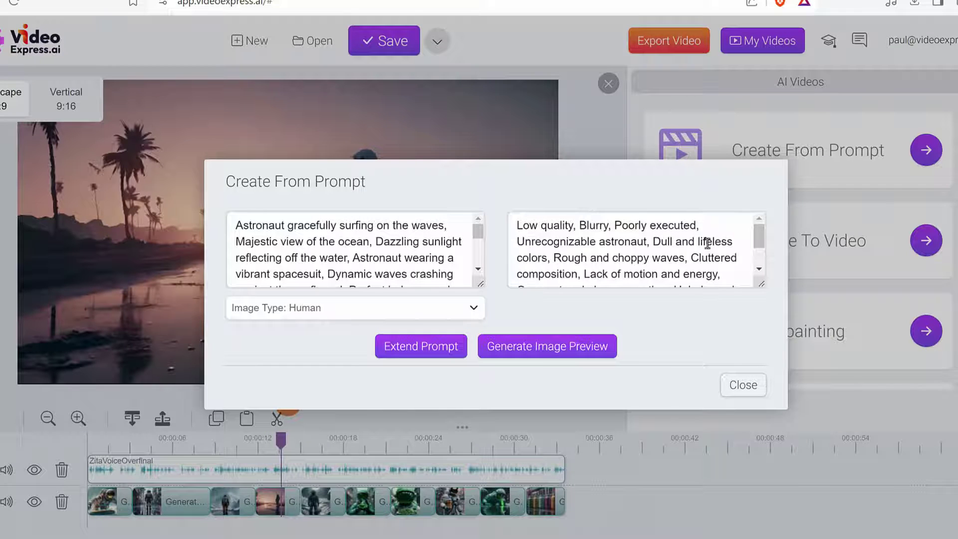
scroll(707, 244, "down", 2)
left_click_drag(679, 270, 517, 214)
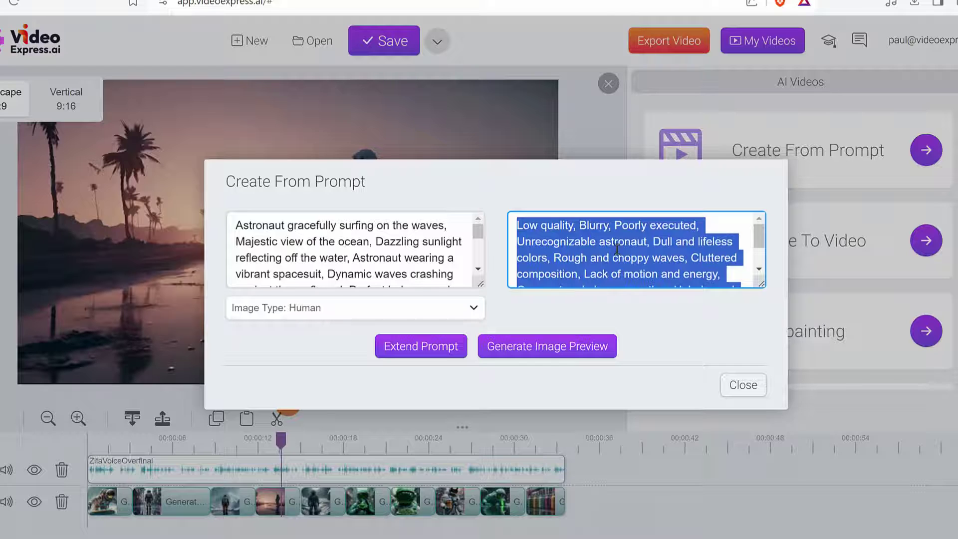
key("BackSpace")
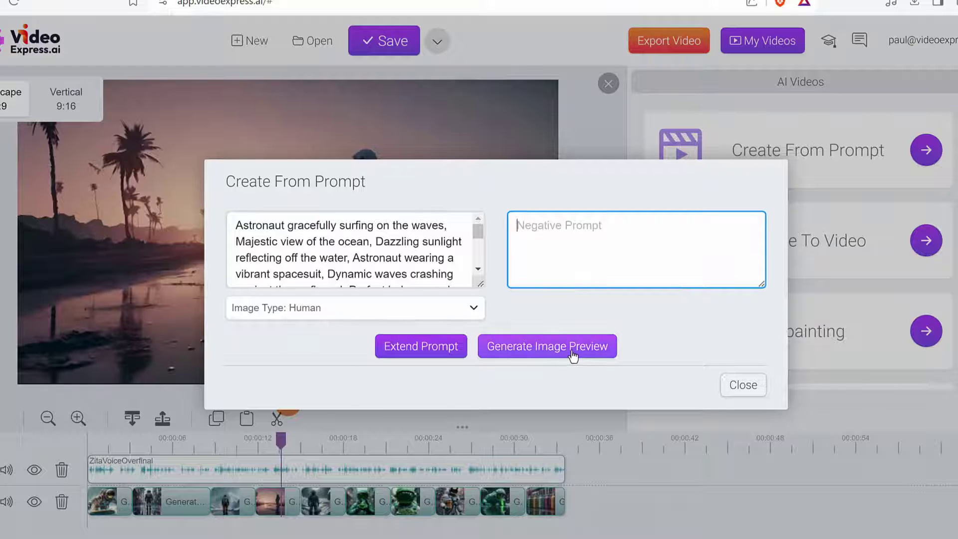
left_click(566, 354)
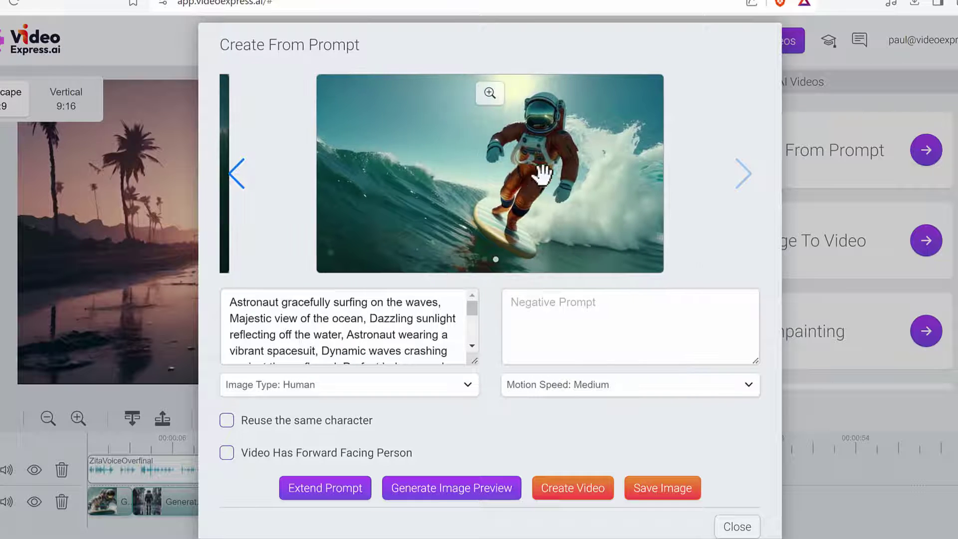
left_click_drag(594, 188, 432, 186)
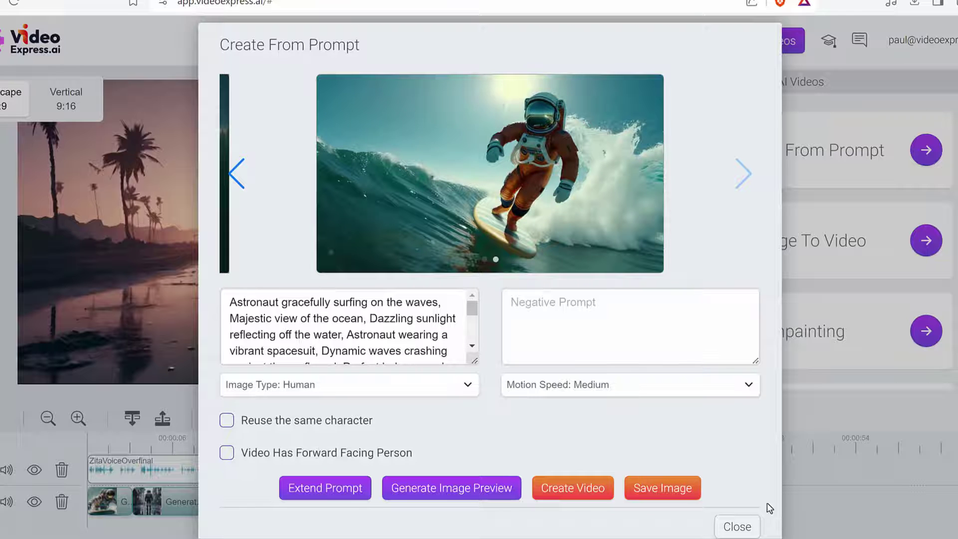
left_click(737, 527)
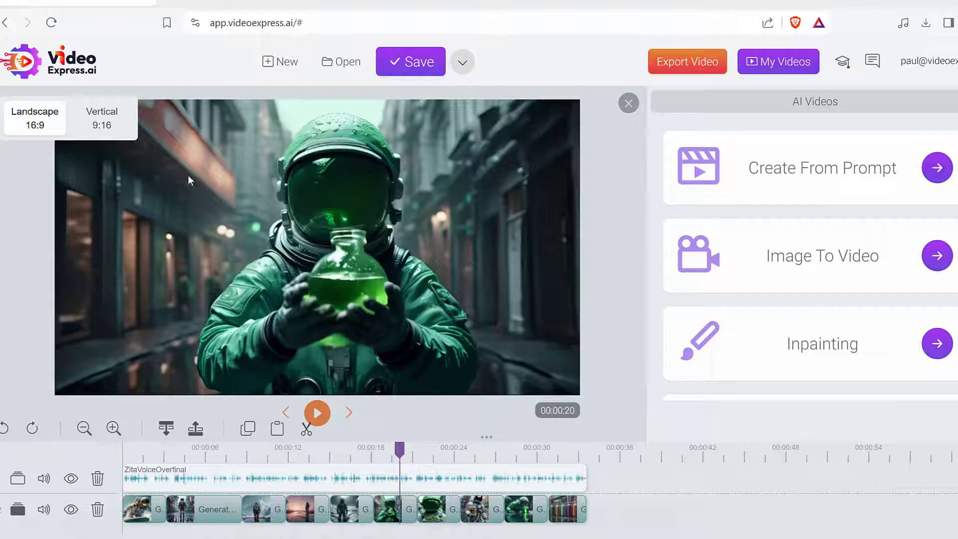
Start a new prompt image with Image Type 3D and open the style list.
left_click(937, 168)
left_click(337, 328)
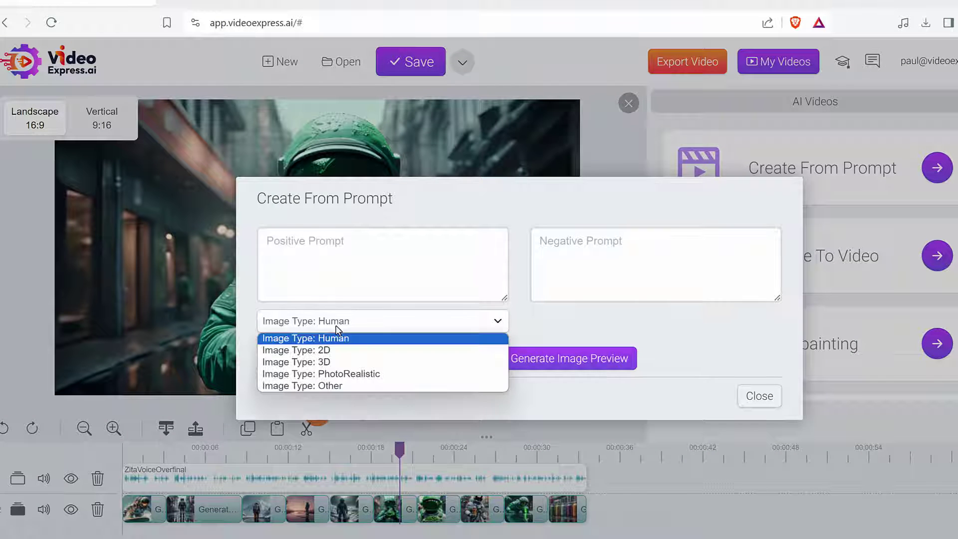
left_click(310, 363)
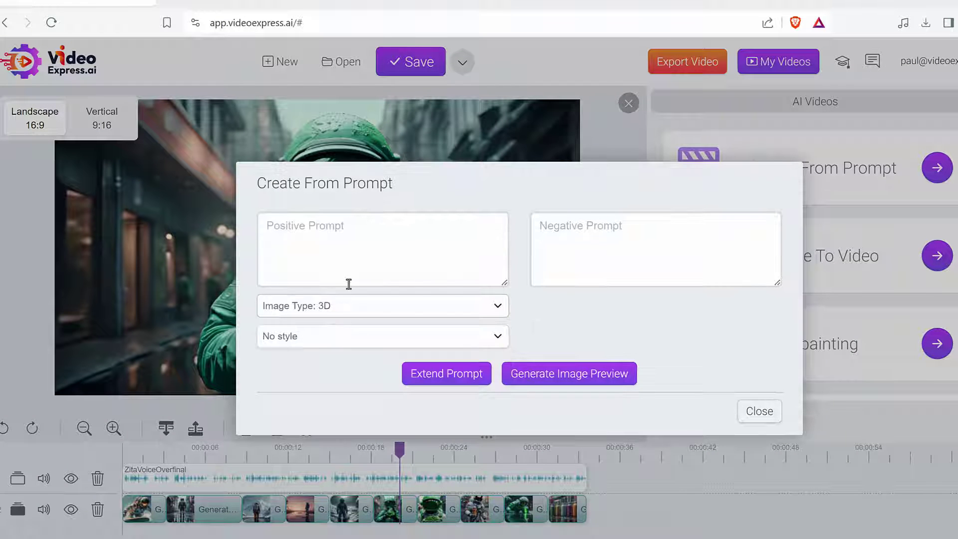
left_click(315, 342)
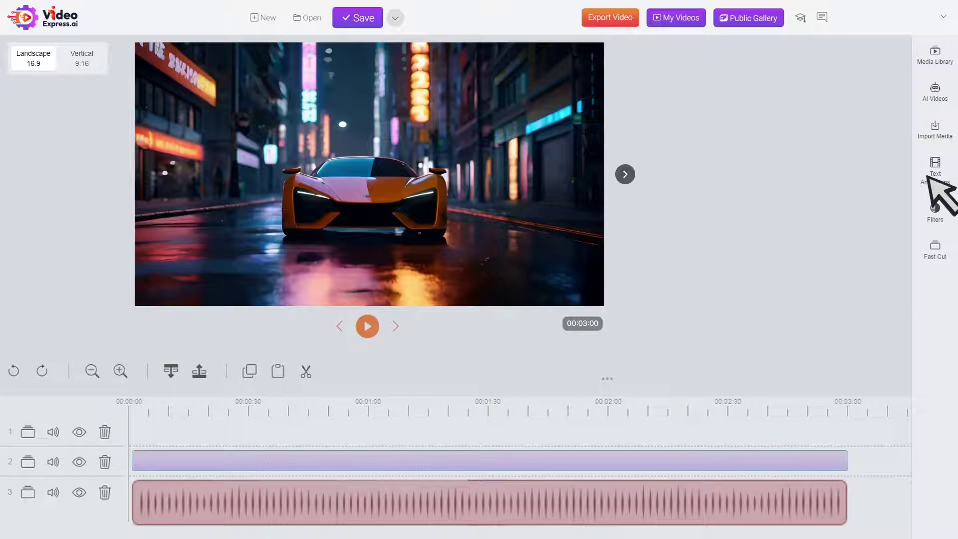
Try several Lower Third presets, then settle on the blue VIDEO APP title for the car clip.
left_click(935, 172)
left_click(733, 133)
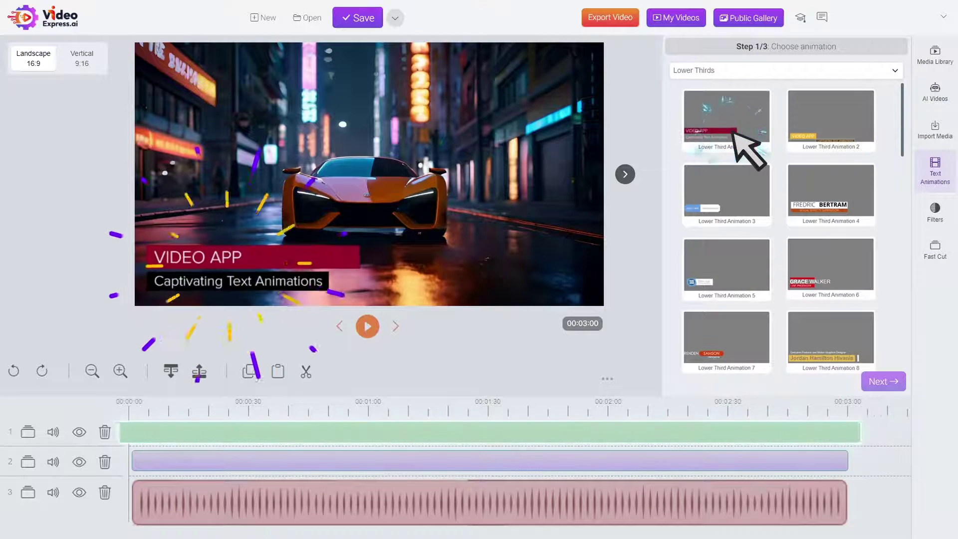
left_click(822, 193)
left_click(738, 268)
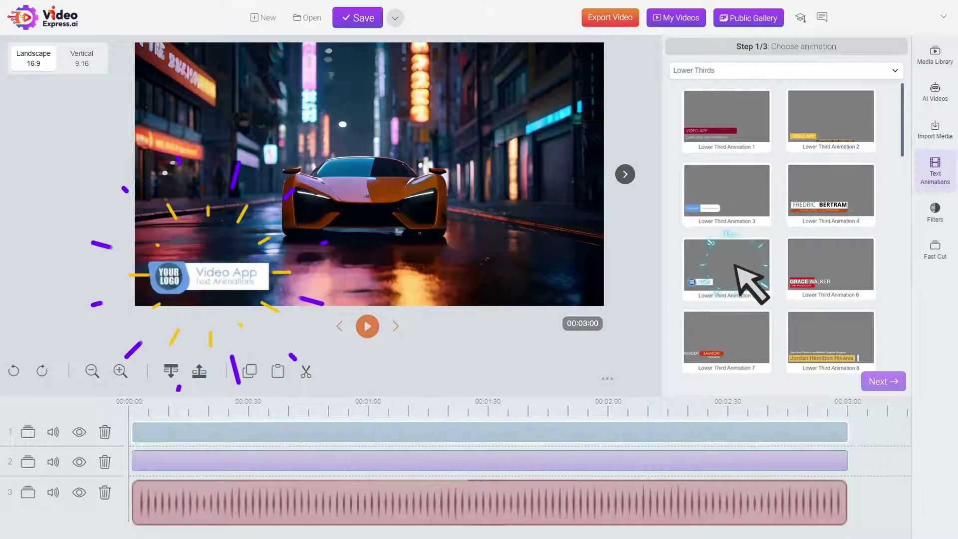
left_click(831, 135)
left_click(726, 214)
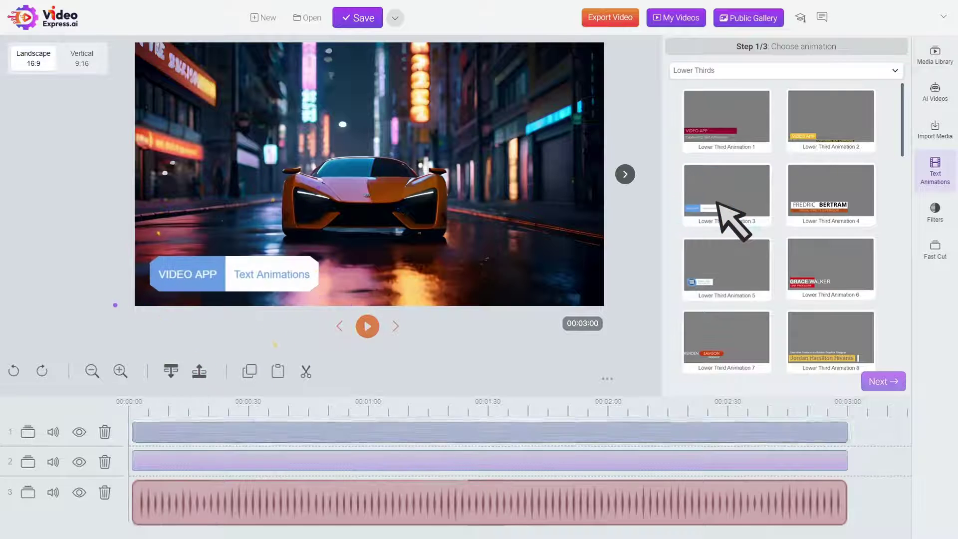
Apply the Resize And Move filter, then key out the robot clip's green background with Green Screen.
left_click(935, 214)
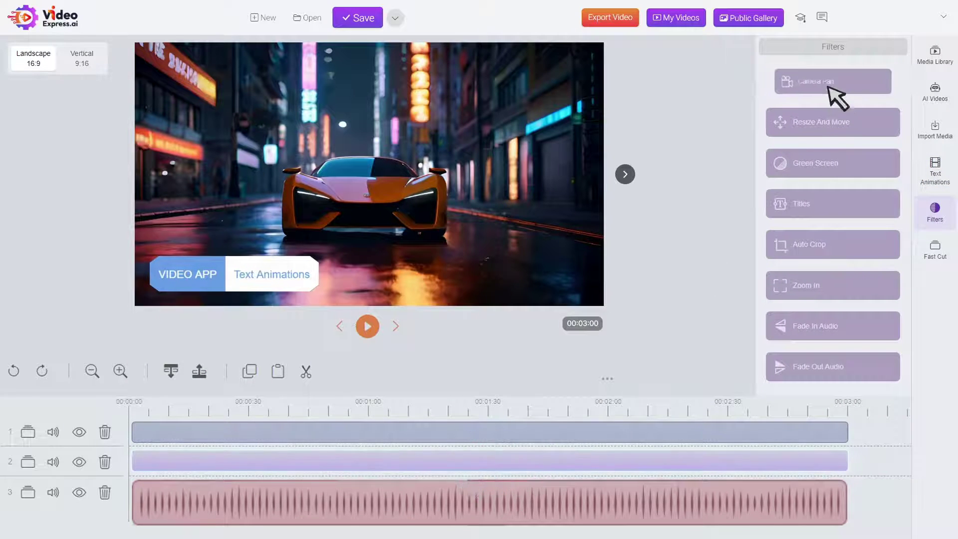
left_click(845, 140)
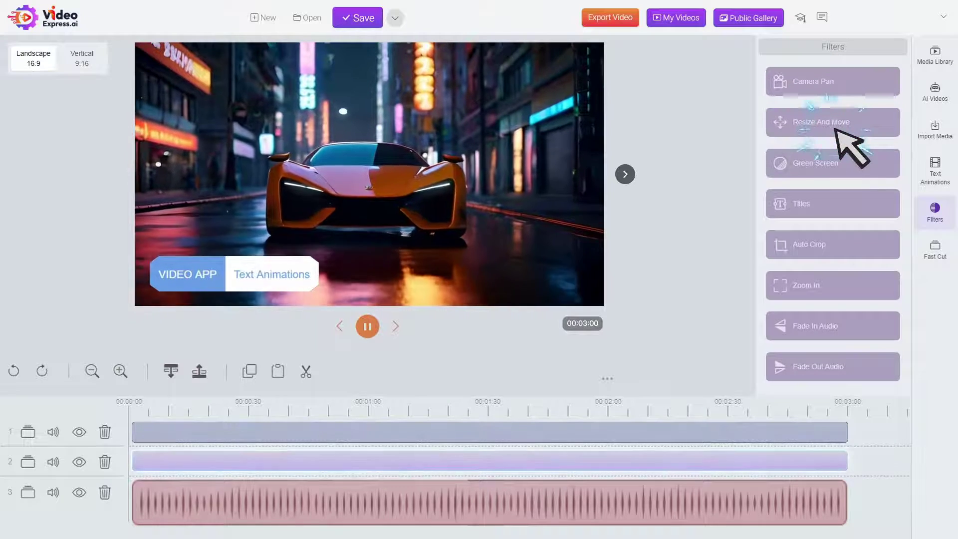
left_click(625, 175)
left_click(834, 165)
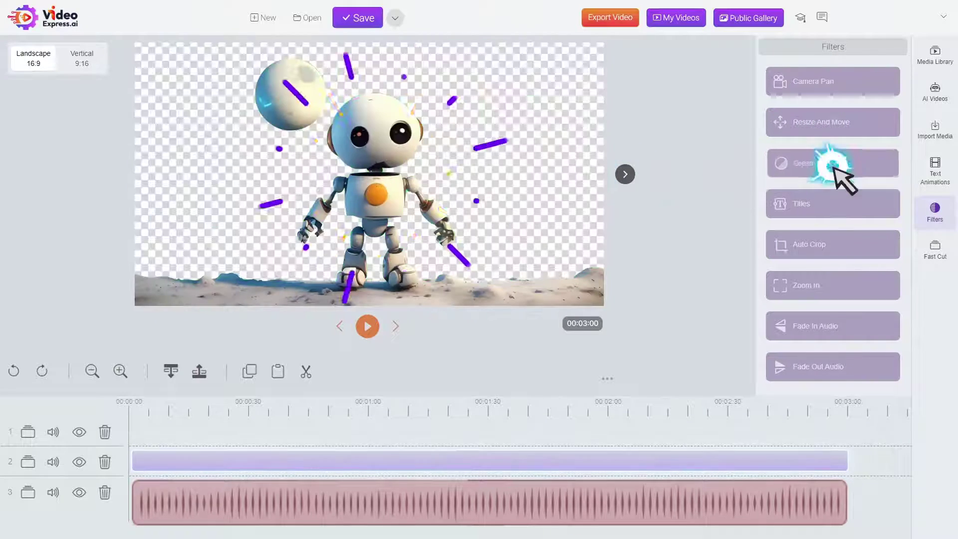